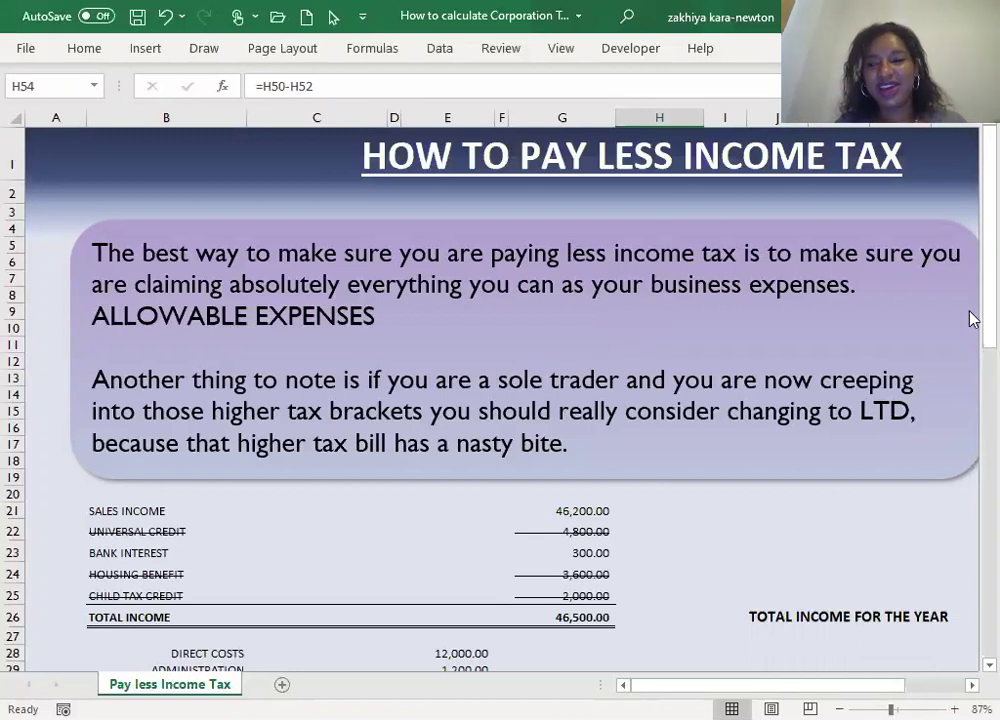
- Review the universal credit, child tax credit, total income and expense figures down the sheet
left_click_drag(971, 319, 970, 420)
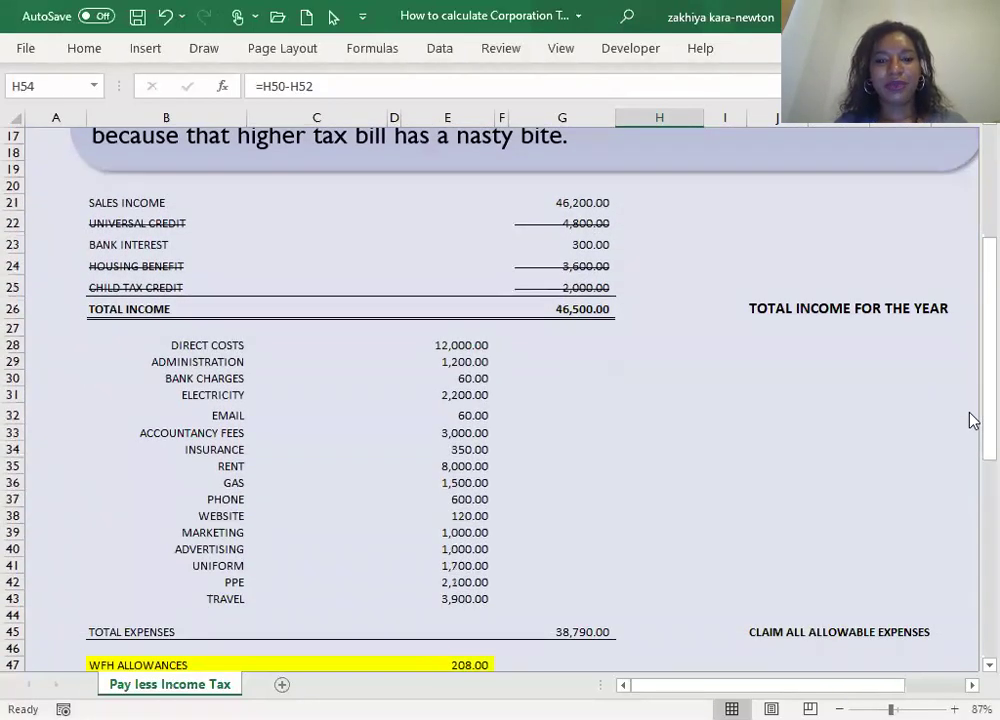
left_click(571, 226)
key("Down")
key("Down")
key("Down")
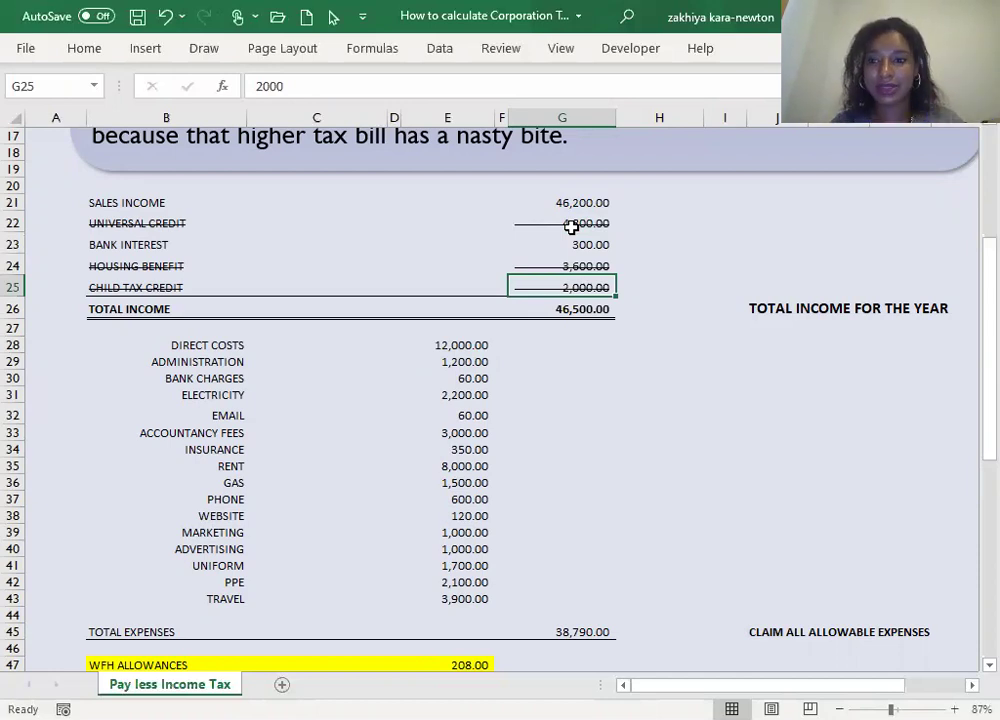
key("Down")
key("Down")
key("Down")
key("Down")
key("Down")
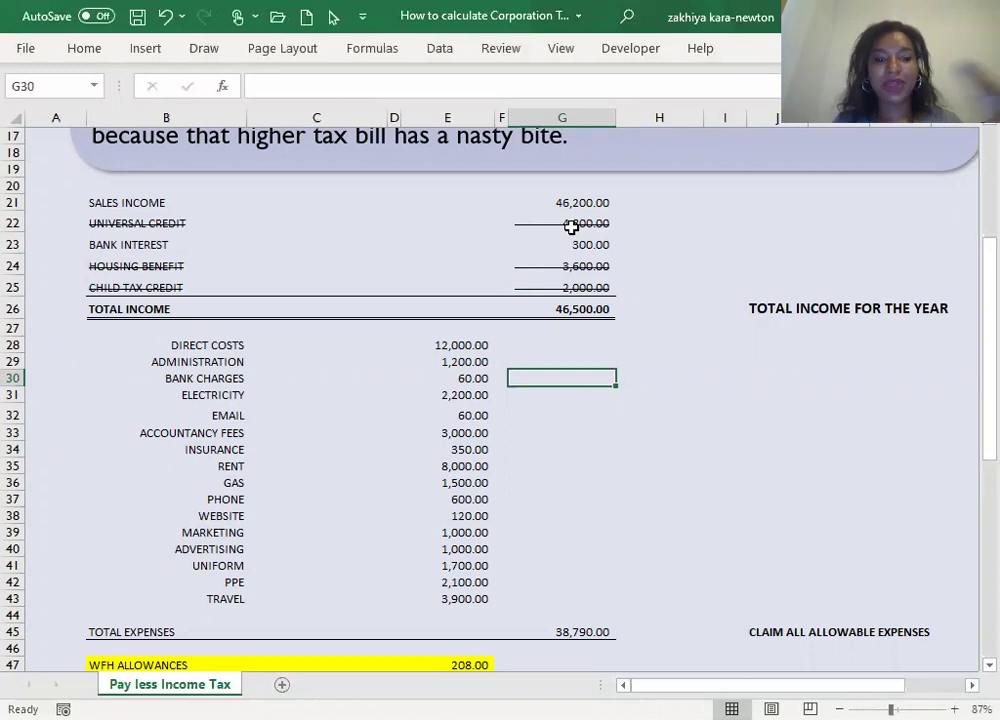
key("Down")
key("Down")
key("Down")
key("Down")
key("Down")
key("Down")
key("Down")
key("Down")
key("Down")
key("Down")
key("Down")
key("Down")
key("Down")
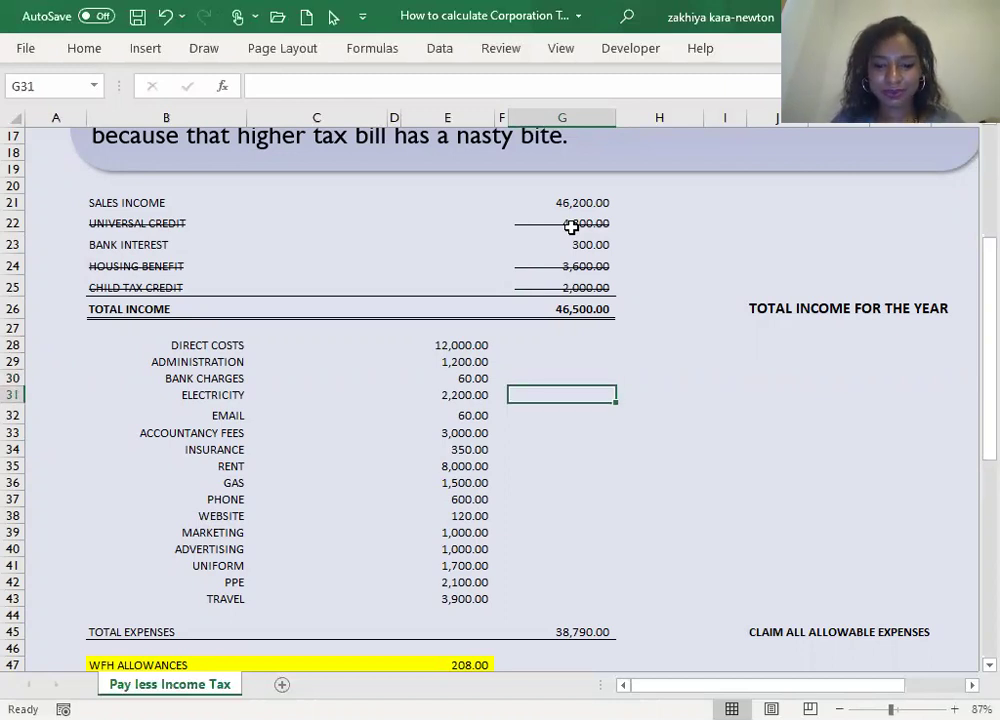
key("Down")
key("Down")
key("Down")
key("Down")
key("Down")
key("Down")
key("Down")
key("Down")
key("Down")
key("Down")
key("Down")
key("Down")
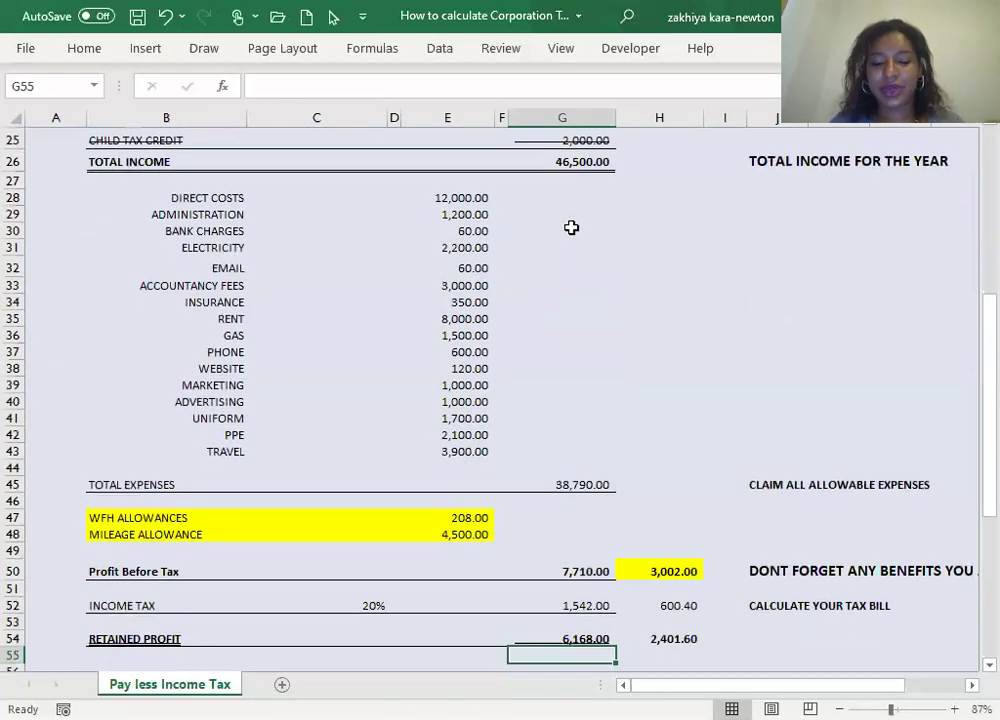
- Enter =G50/100*20 in G52 so income tax is 20% of profit, 1,542.00
left_click(590, 603)
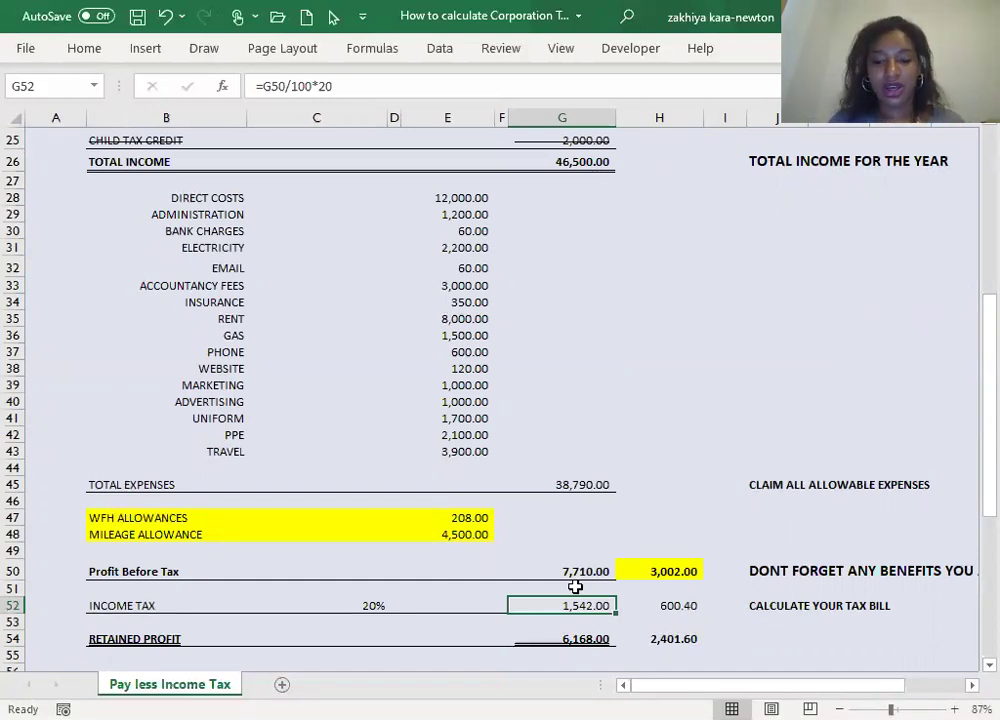
type("=")
left_click(571, 571)
type("/")
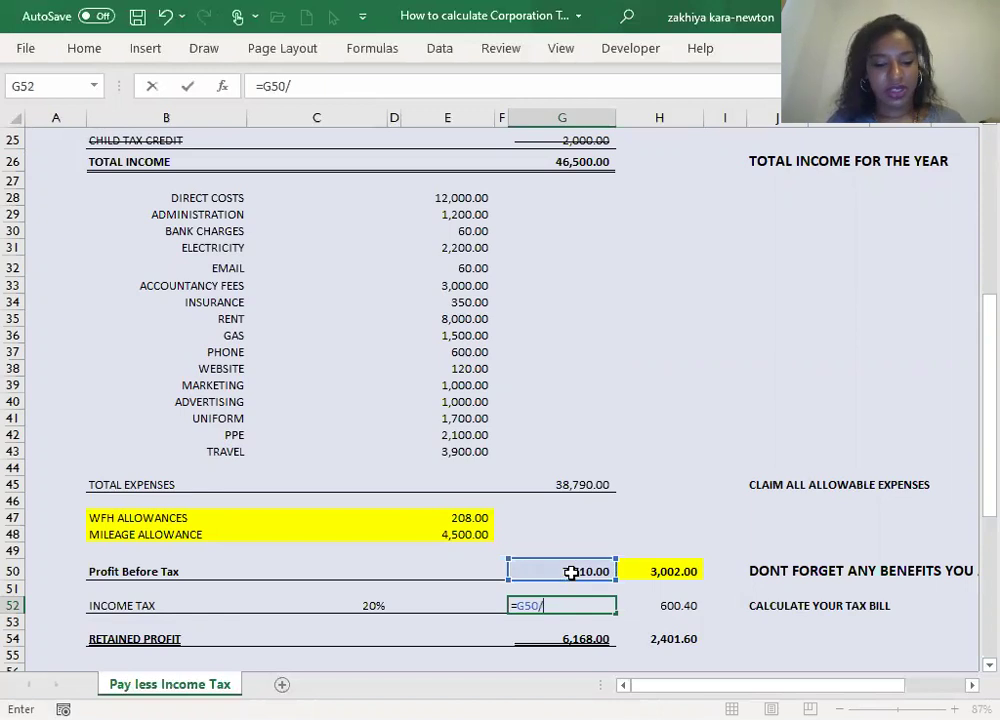
type("100*20")
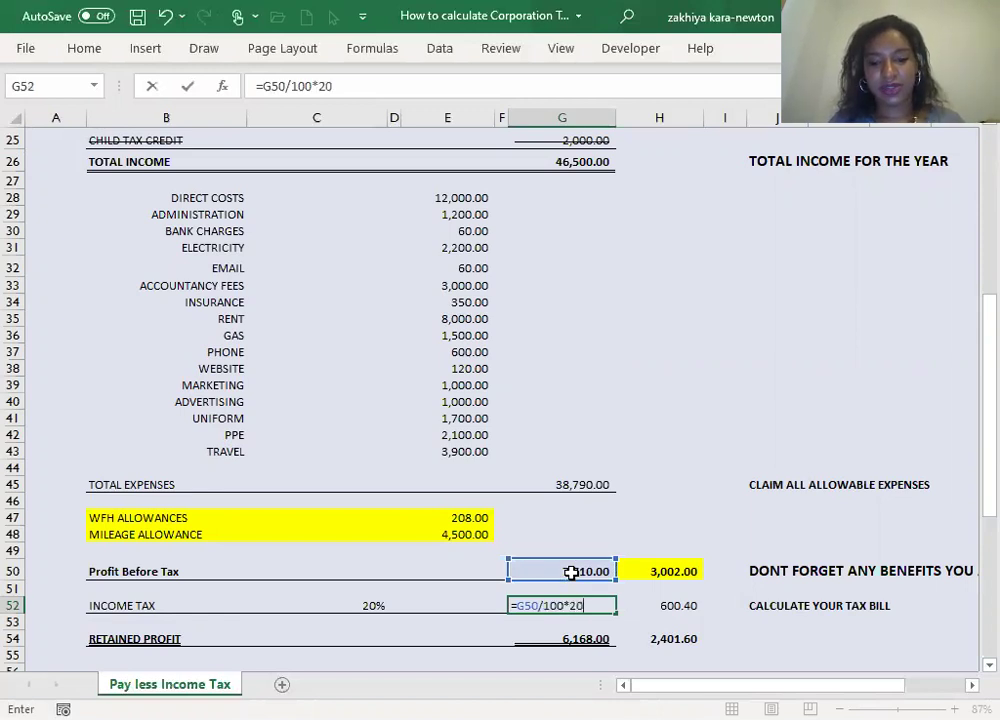
key("Return")
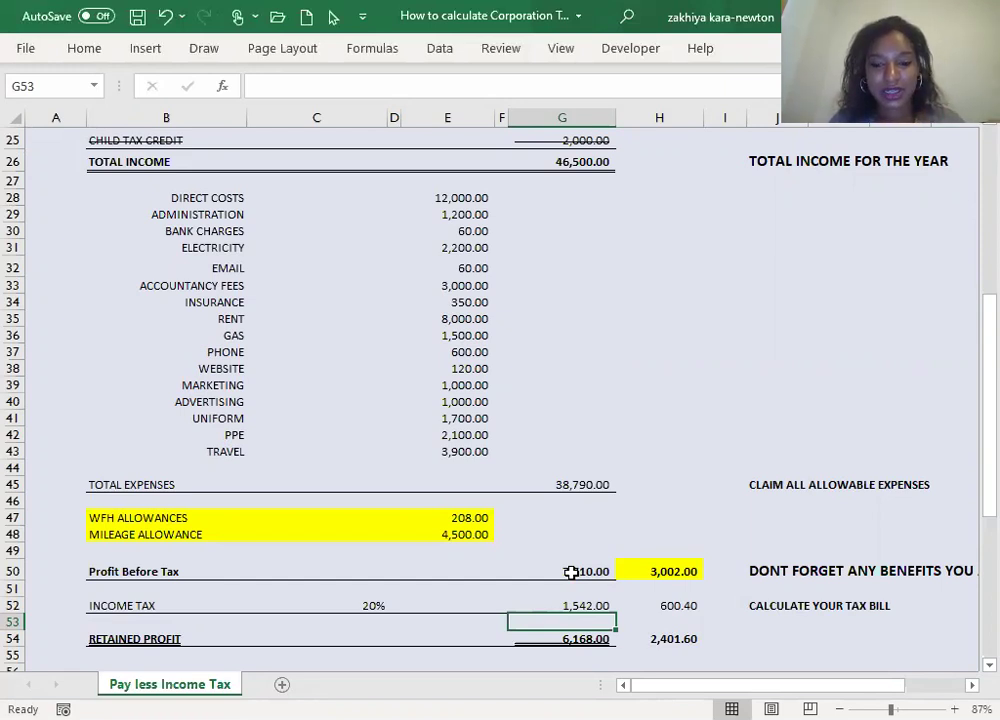
- Check the formulas for profit before tax, income tax and retained profit of 6,168.00
left_click(571, 572)
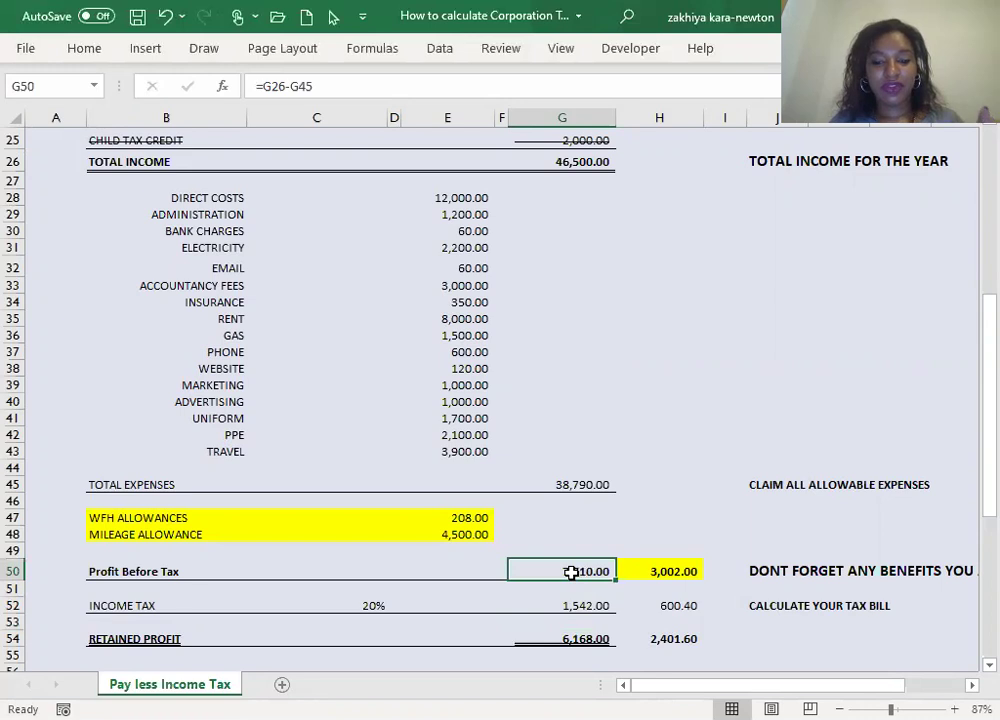
left_click(572, 604)
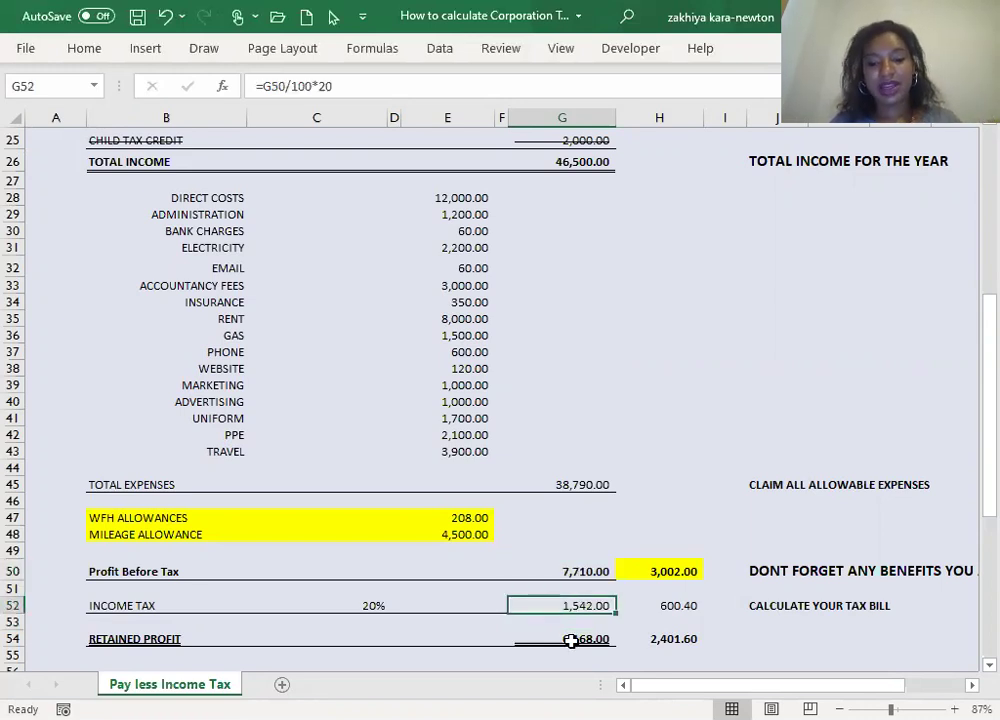
left_click(571, 639)
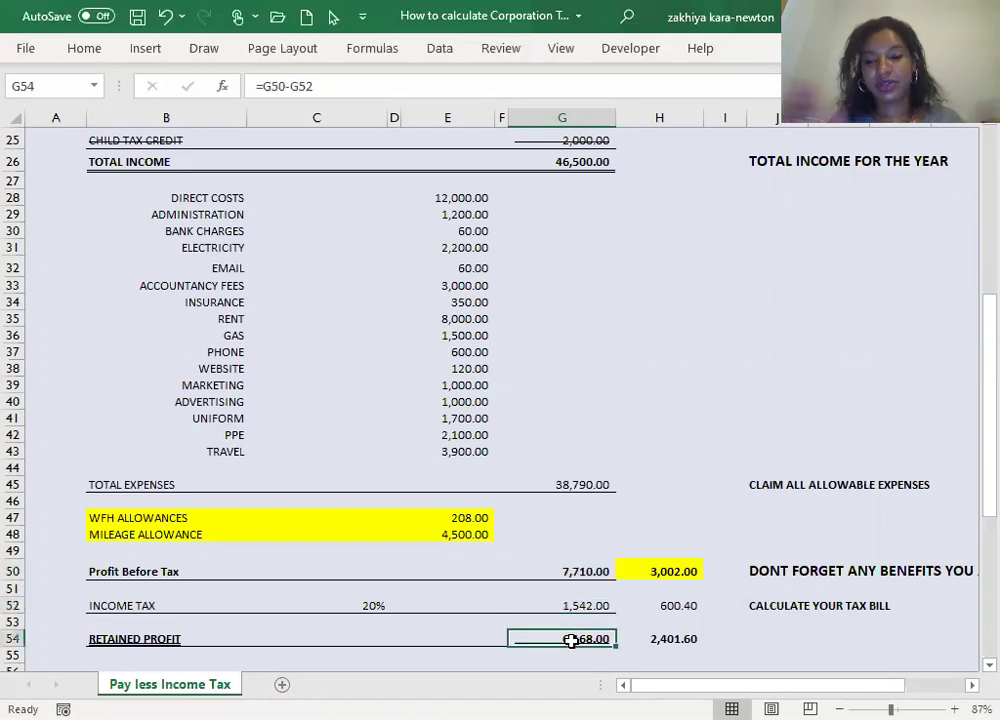
left_click(467, 535)
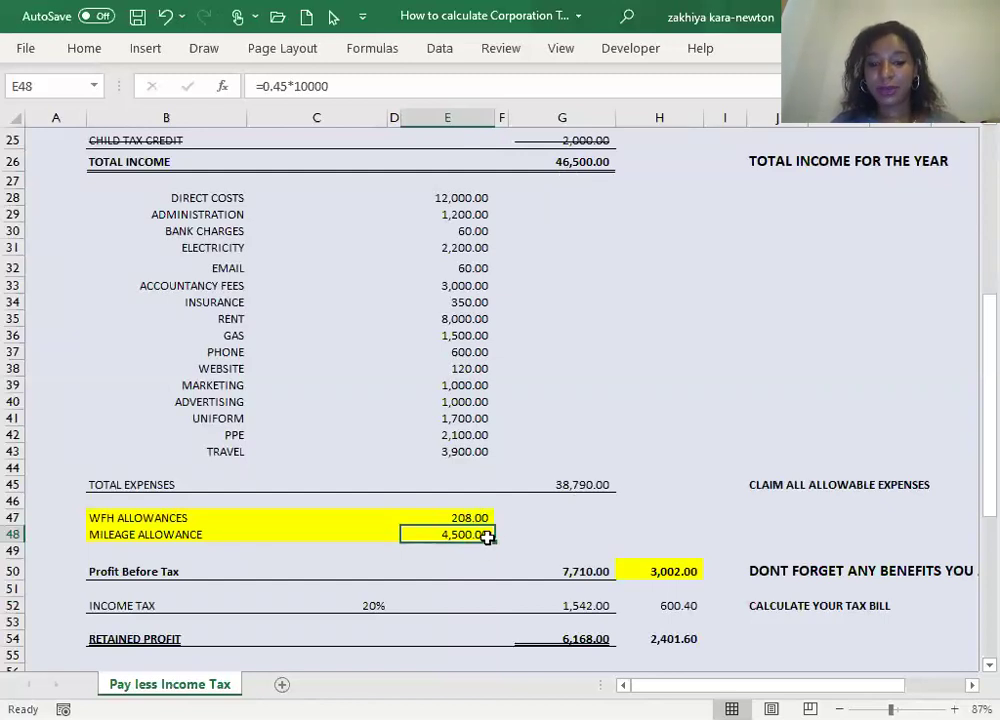
left_click(651, 574)
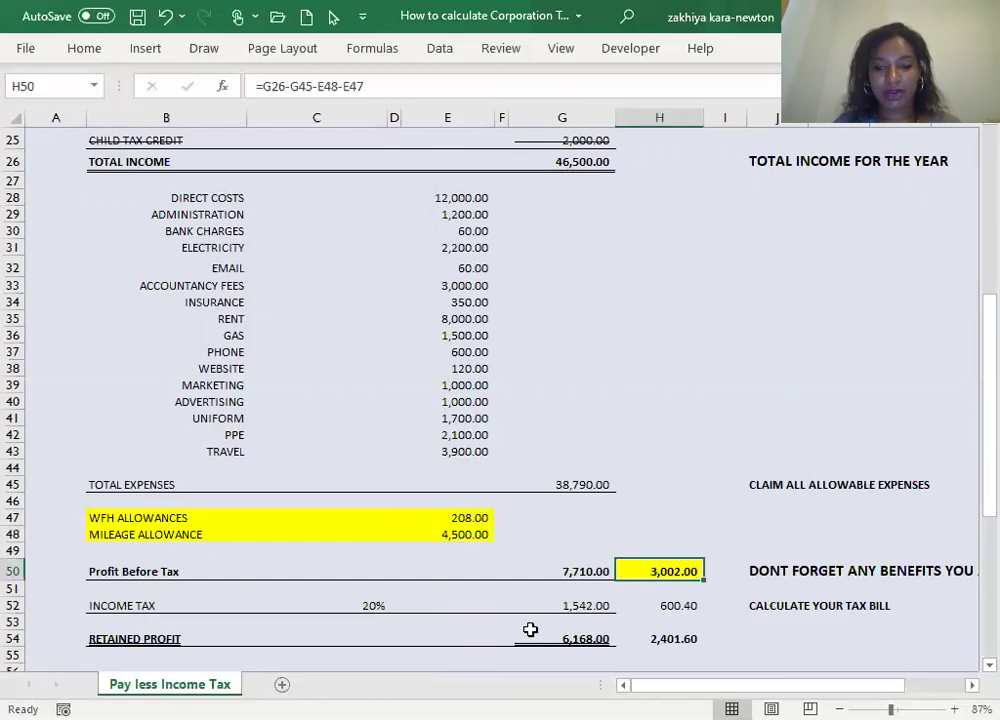
key("Down")
key("Down")
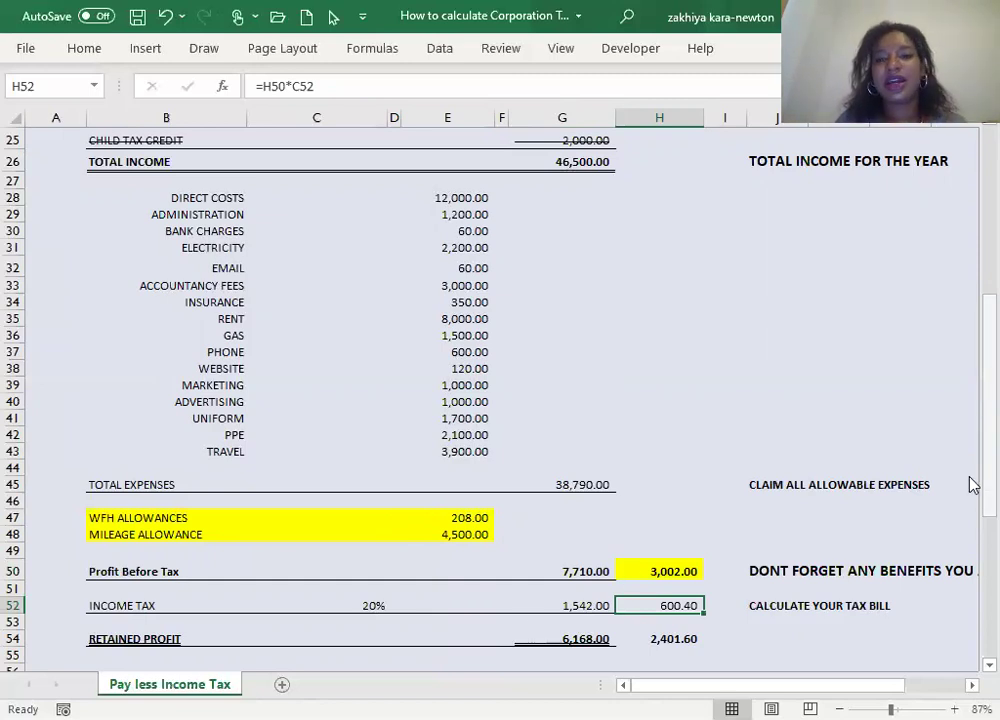
scroll(792, 405, "up", 2)
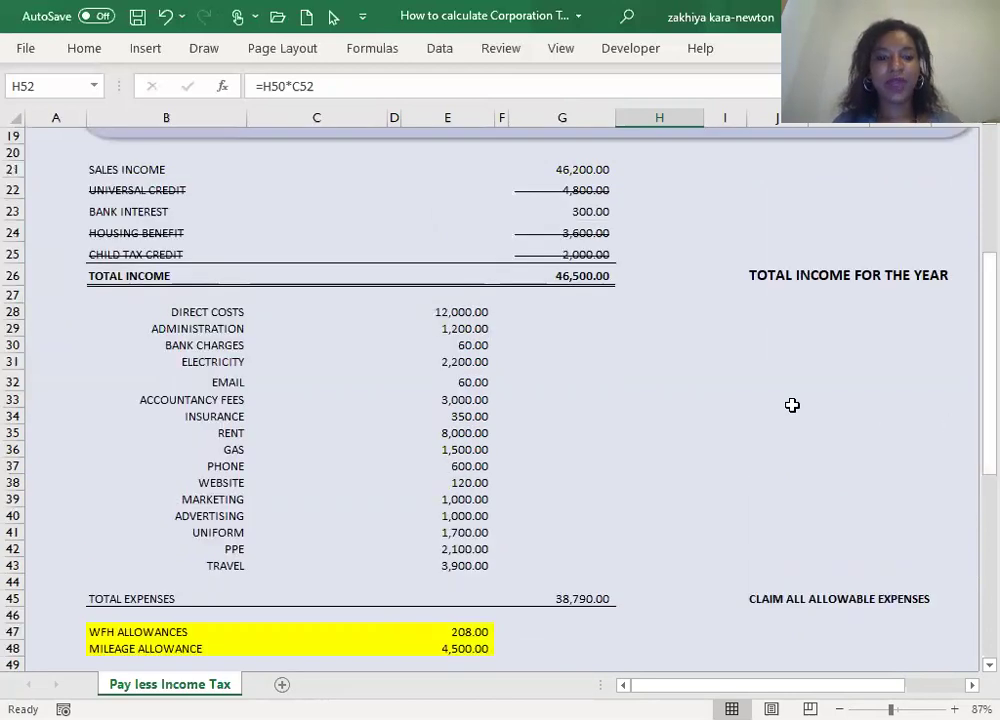